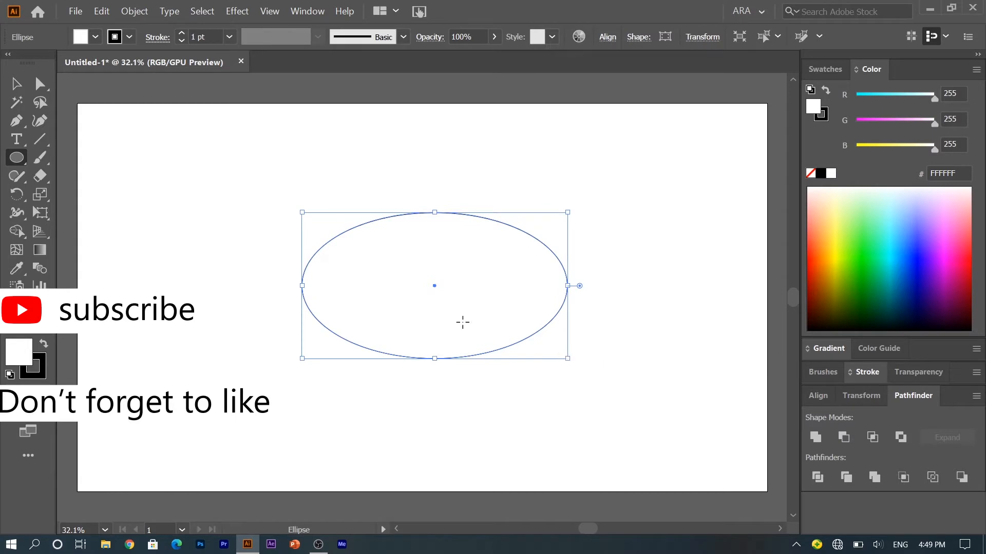
# - Show the rulers and place a horizontal guide through the centre of the large ellipse
pyautogui.click(268, 14)
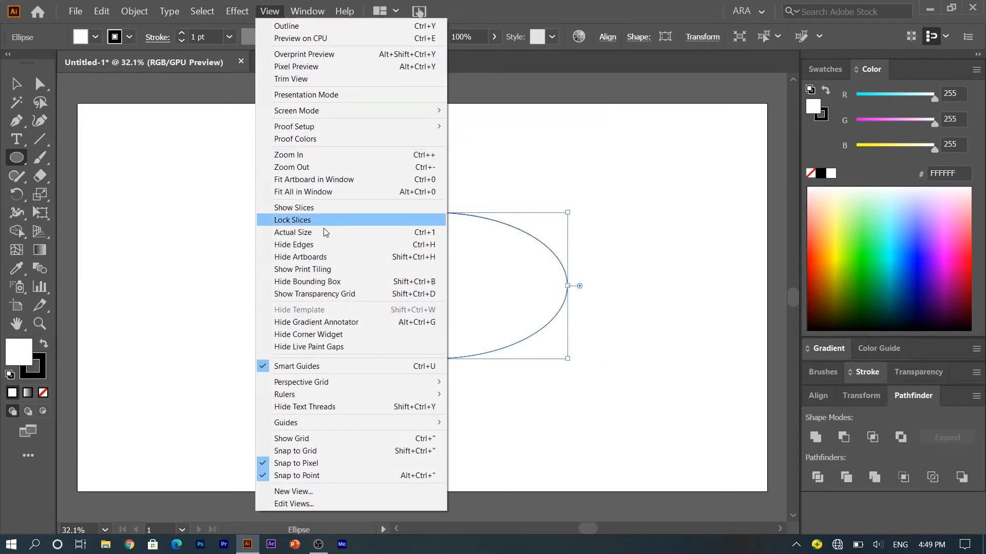
pyautogui.moveTo(319, 396)
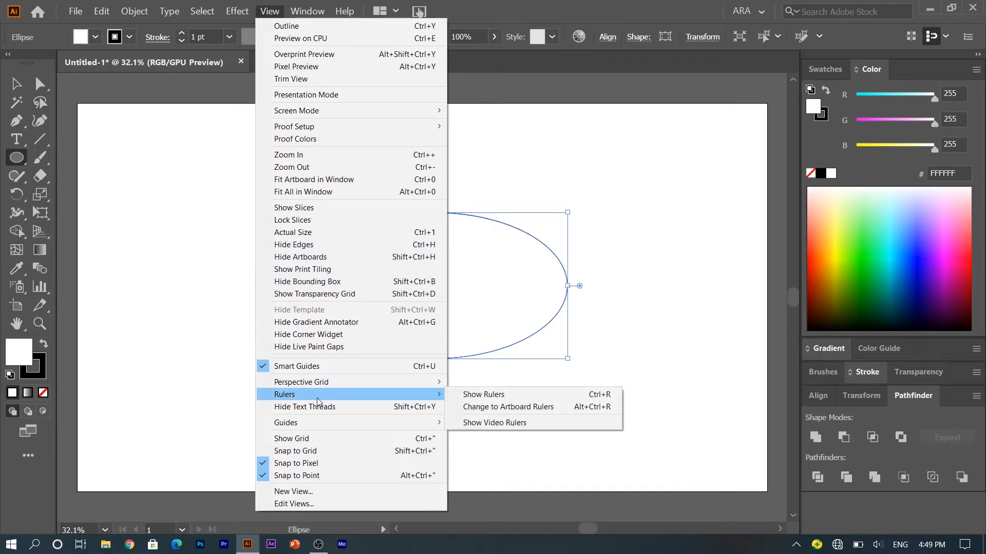
pyautogui.click(502, 396)
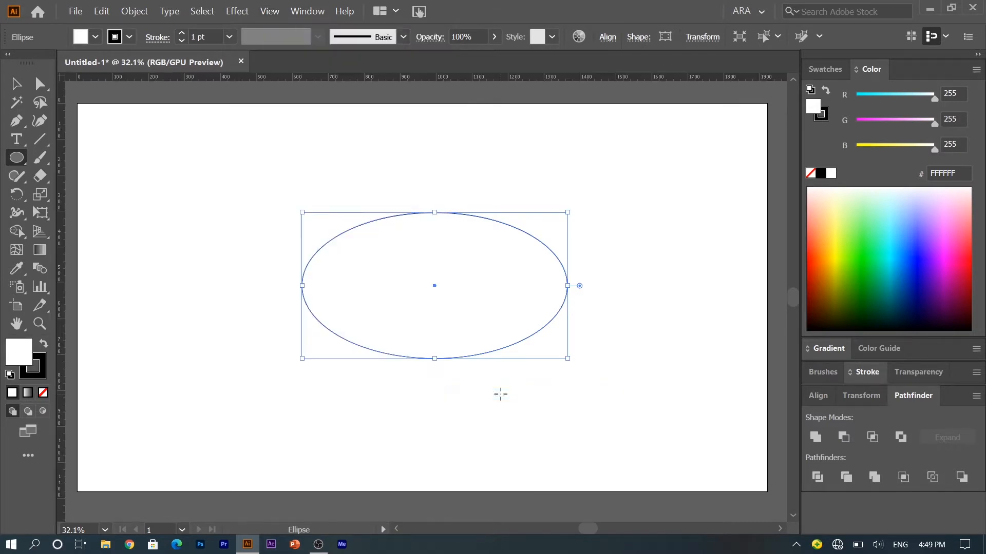
pyautogui.moveTo(403, 78); pyautogui.dragTo(411, 286)
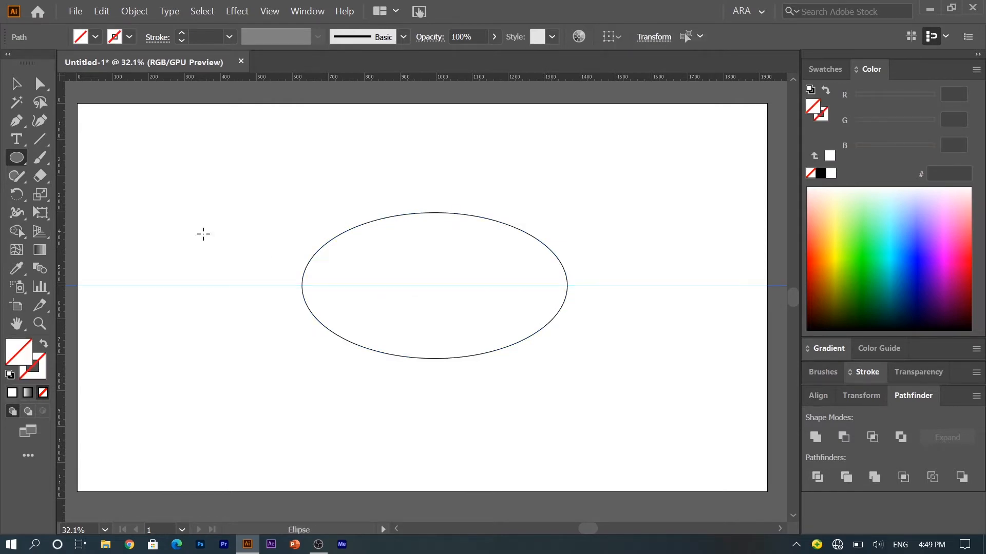
# - Draw a small flat ellipse centred on the guide at the left end of the large ellipse
pyautogui.click(16, 84)
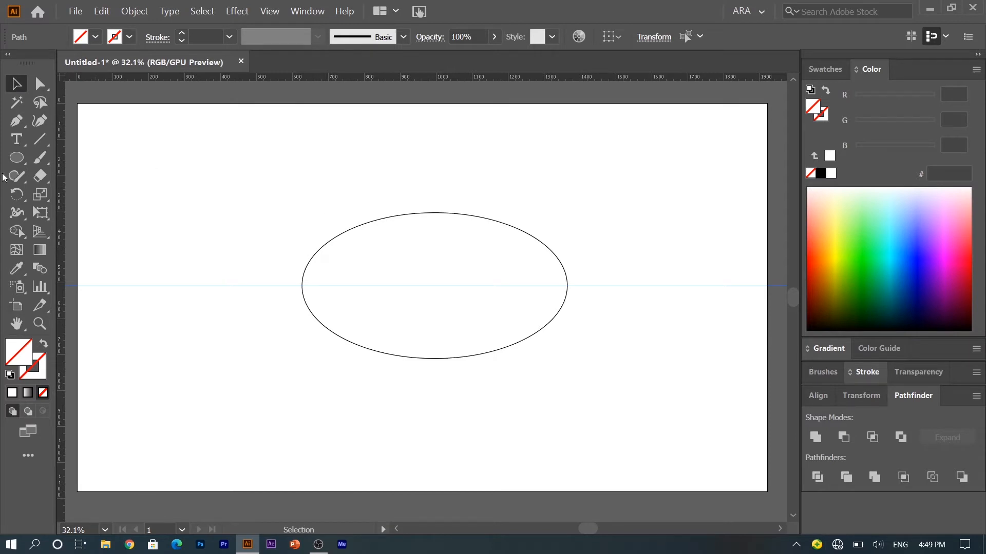
pyautogui.click(18, 160)
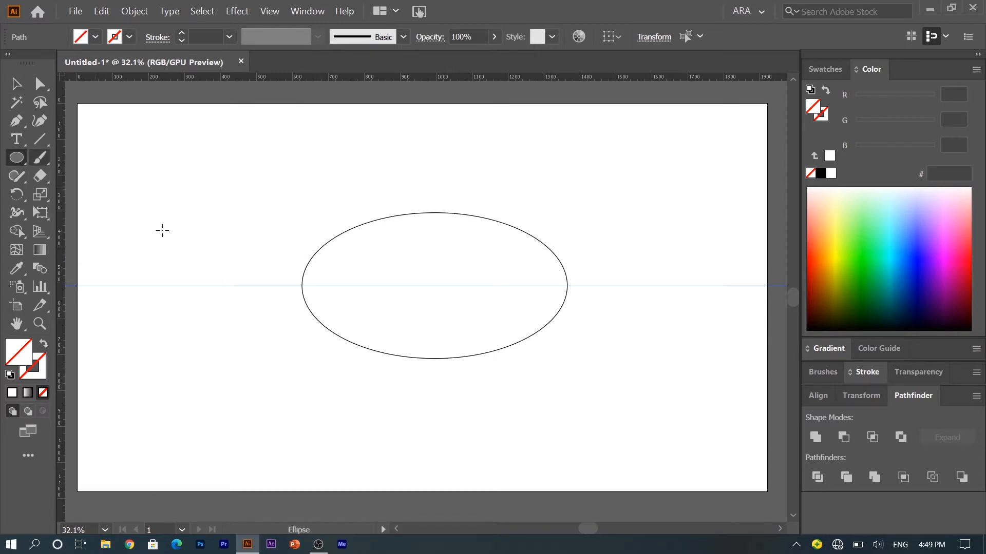
pyautogui.moveTo(299, 298); pyautogui.dragTo(356, 276)
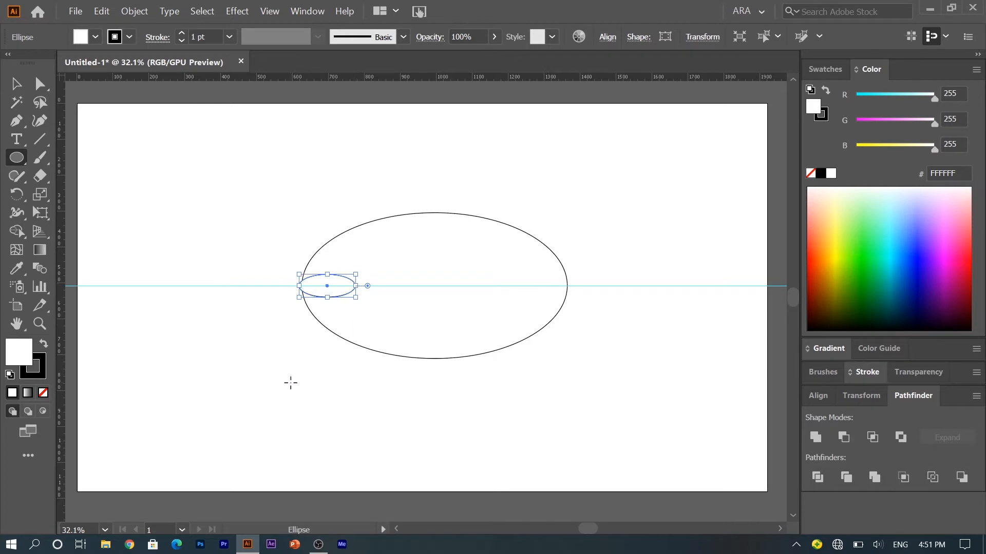
# - Duplicate the small ellipse along the guide with slight overlaps, making a row of six across the large ellipse
pyautogui.press('v')
pyautogui.moveTo(326, 286); pyautogui.dragTo(368, 297)
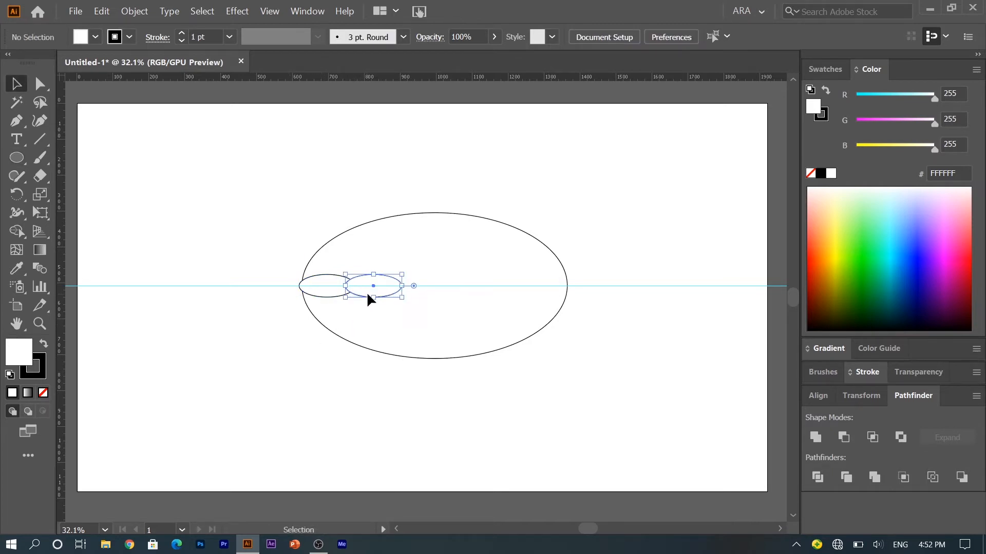
pyautogui.doubleClick(363, 296)
pyautogui.hotkey('ctrl', 'd')
pyautogui.hotkey('ctrl', 'd')
pyautogui.hotkey('ctrl', 'd')
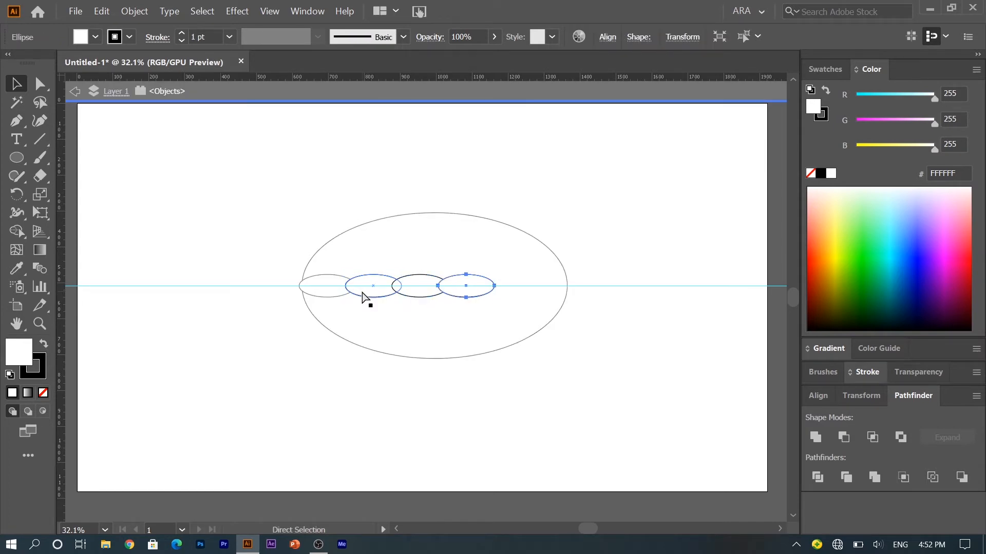
pyautogui.hotkey('ctrl', 'd')
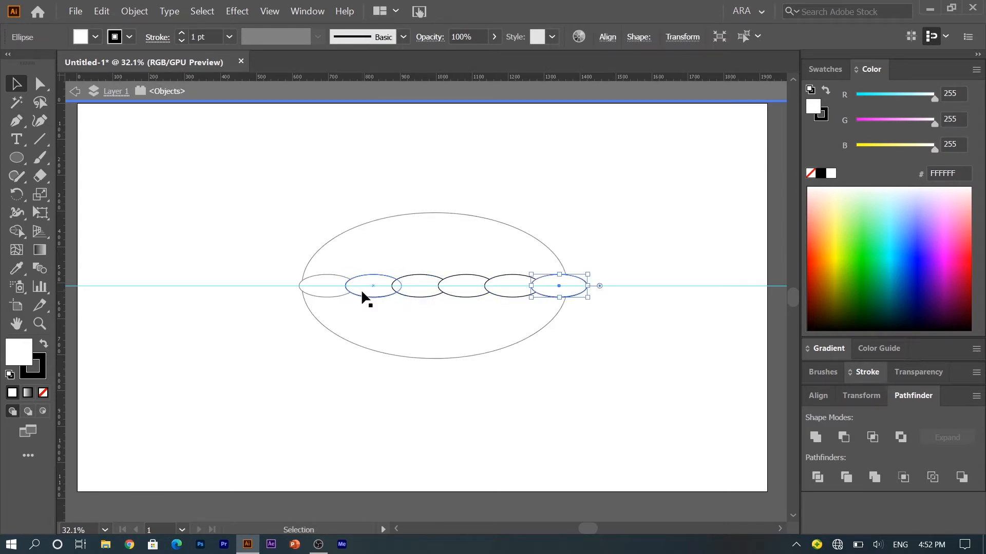
pyautogui.doubleClick(587, 417)
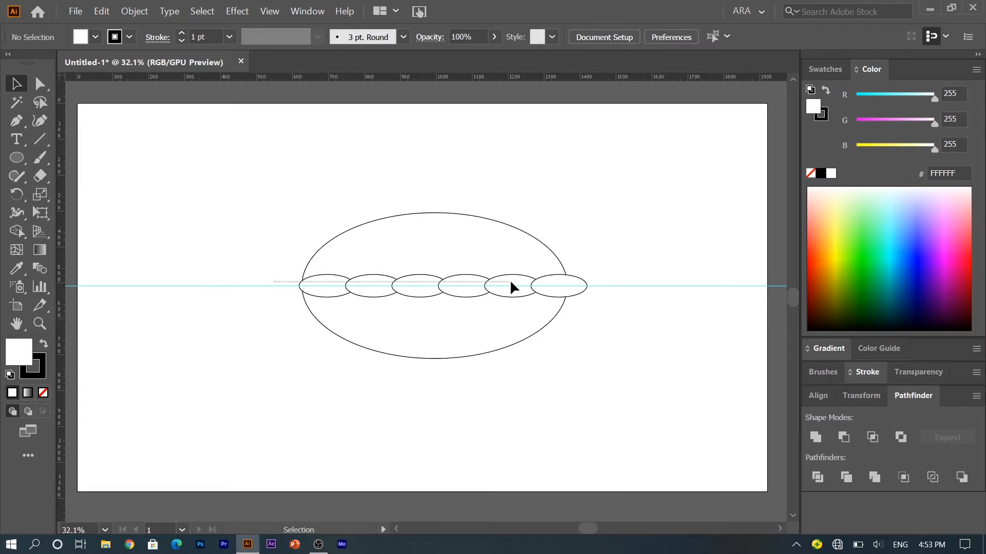
# - Group the six small ellipses, leaving the large ellipse out of the group
pyautogui.hotkey('ctrl', 'a')
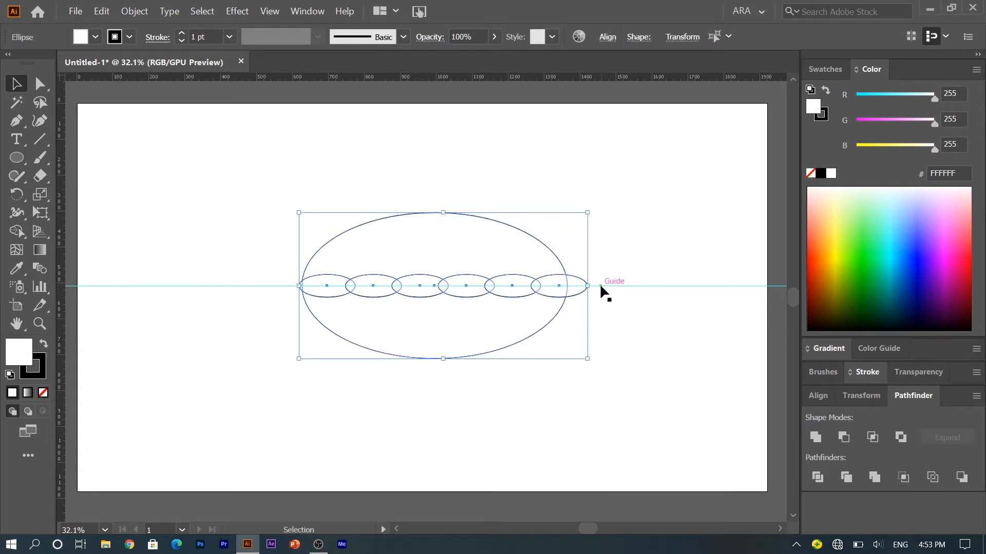
pyautogui.keyDown('shift'); pyautogui.click(320, 323); pyautogui.keyUp('shift')
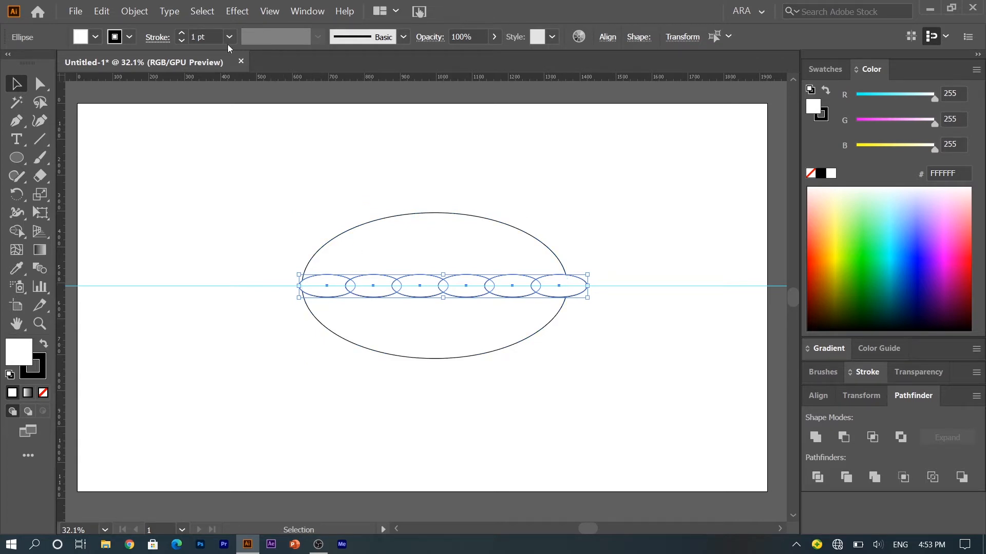
pyautogui.click(138, 13)
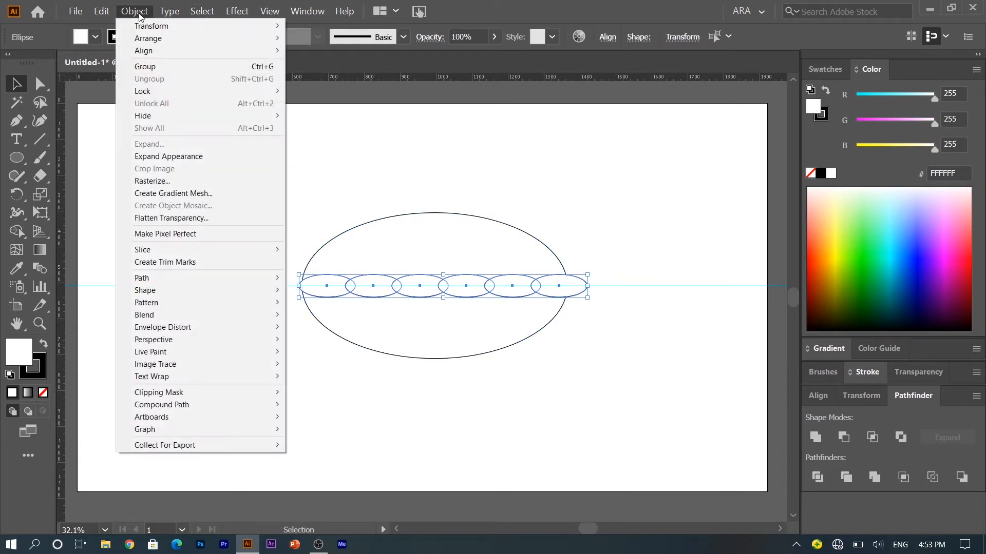
pyautogui.click(165, 66)
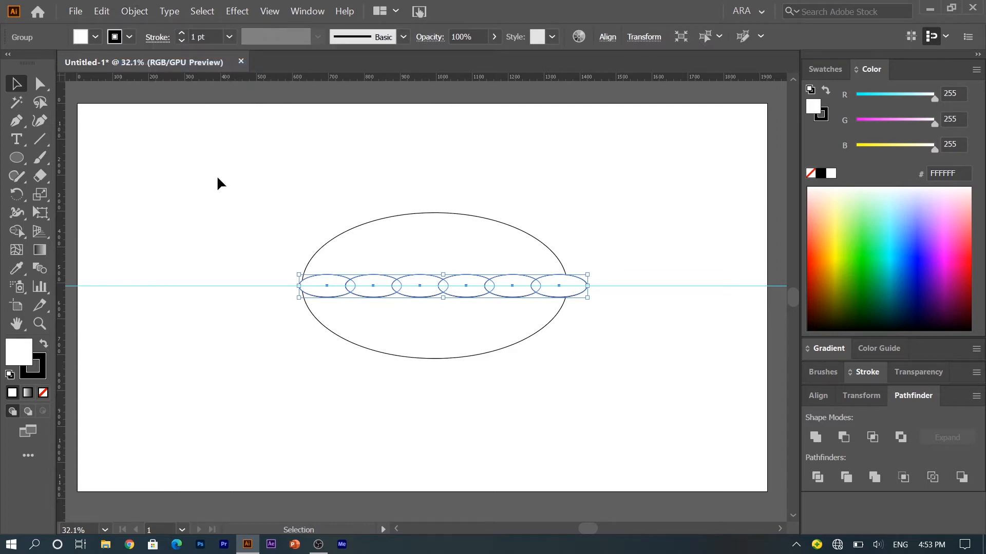
# - Align the small-ellipse group and the large ellipse to each other by their horizontal centres
pyautogui.click(267, 382)
pyautogui.moveTo(248, 213); pyautogui.dragTo(602, 359)
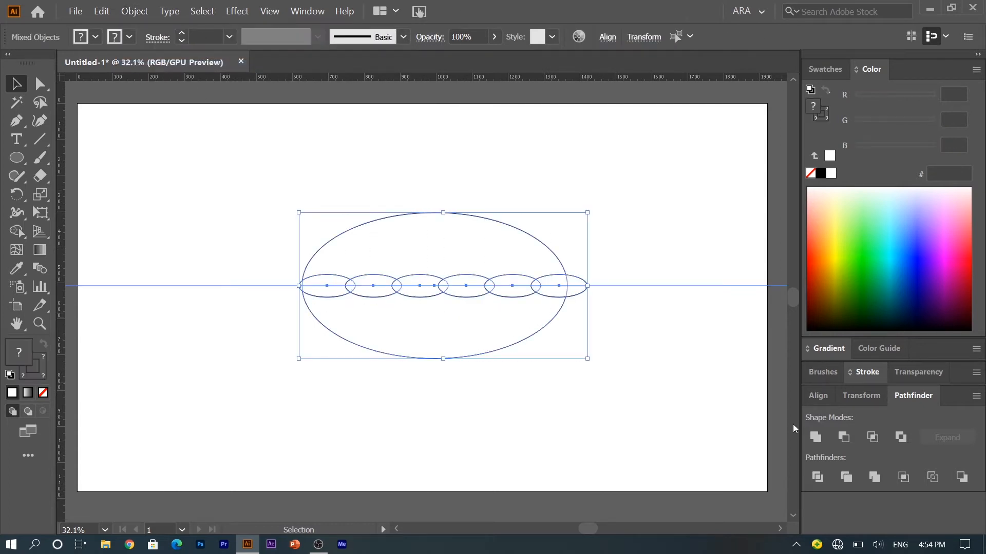
pyautogui.click(819, 402)
pyautogui.click(843, 432)
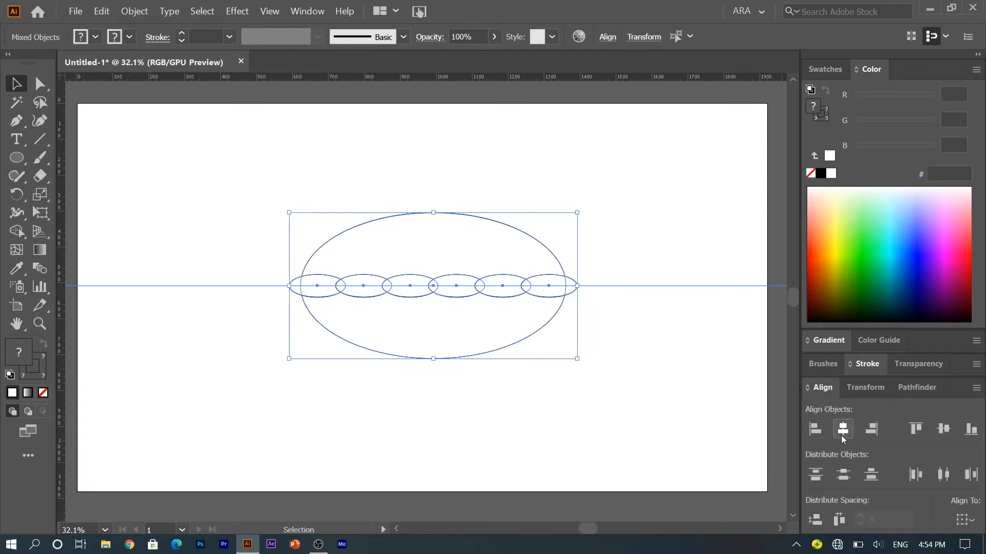
pyautogui.click(713, 442)
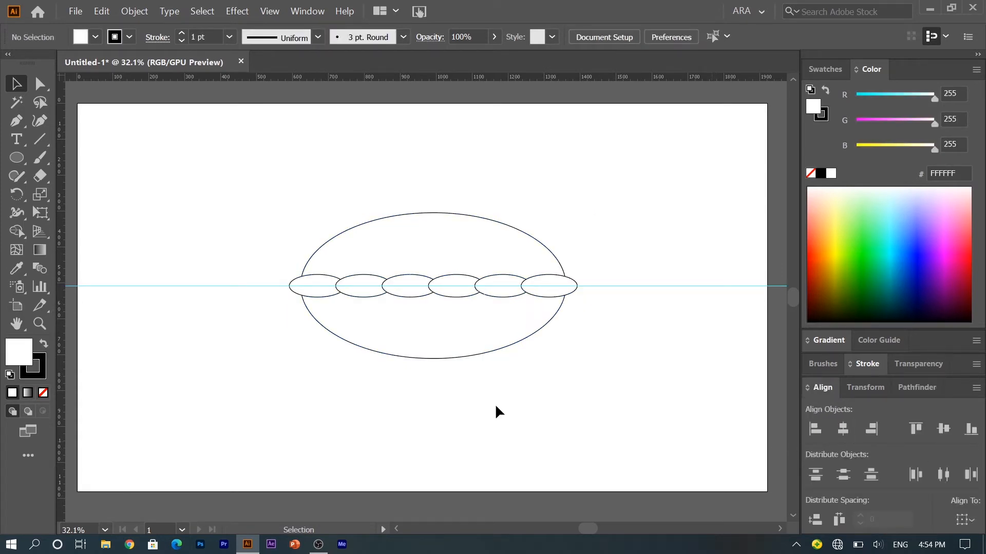
# - Remove the large ellipse's lower half and the row of small ellipses with Shape Builder, leaving a scalloped umbrella canopy
pyautogui.moveTo(264, 261); pyautogui.dragTo(556, 363)
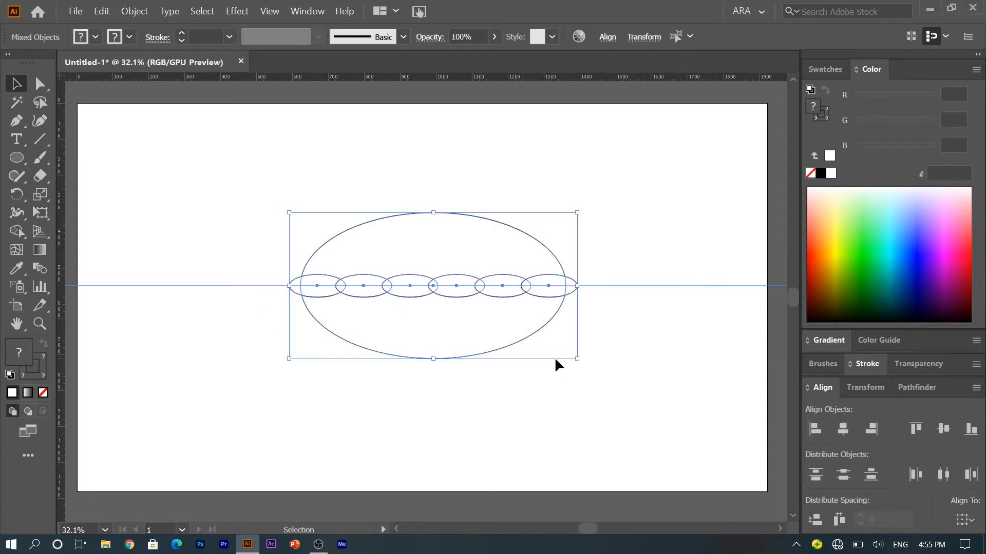
pyautogui.click(17, 232)
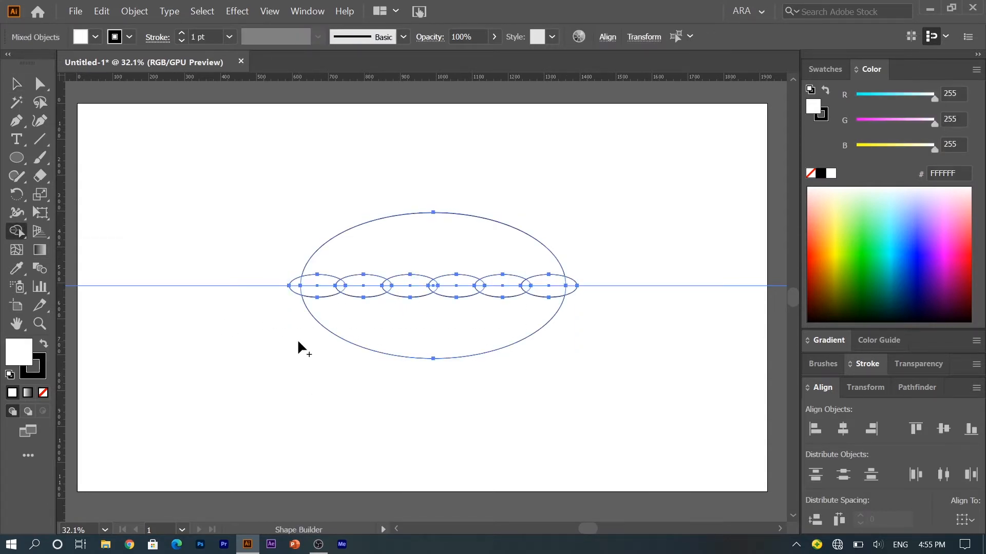
pyautogui.moveTo(298, 338)
pyautogui.mouseDown()
pyautogui.moveTo(387, 309)
pyautogui.moveTo(322, 308)
pyautogui.moveTo(319, 294)
pyautogui.moveTo(327, 293)
pyautogui.moveTo(317, 319)
pyautogui.moveTo(299, 328)
pyautogui.mouseUp()
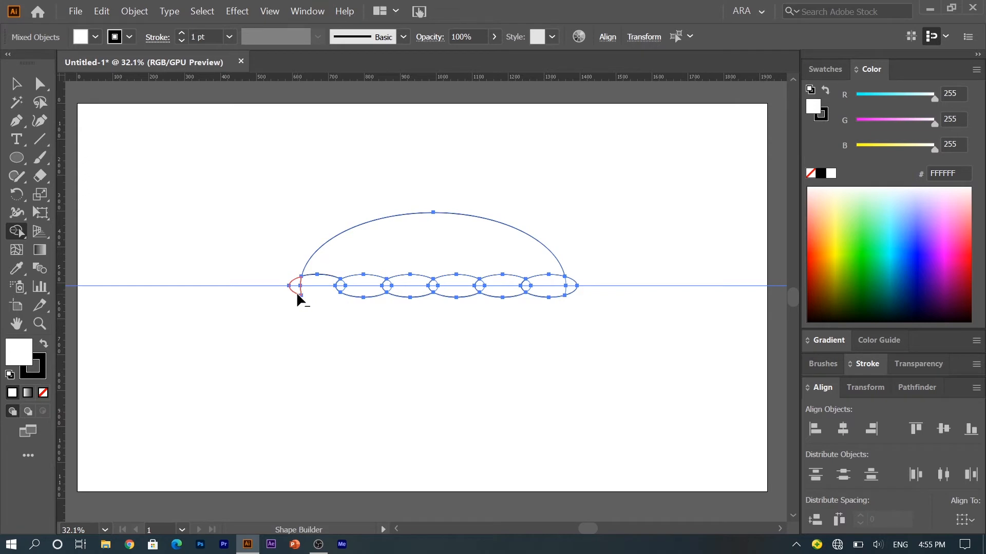
pyautogui.moveTo(297, 292); pyautogui.dragTo(577, 291)
pyautogui.press('v')
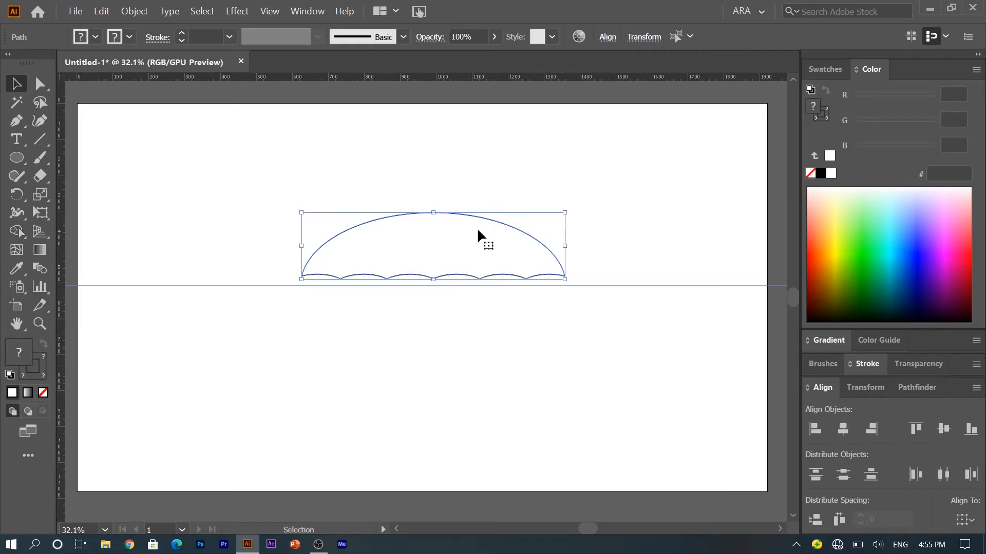
# - Narrow the canopy evenly from both sides and stretch its height slightly to make a rounder dome
pyautogui.moveTo(564, 249); pyautogui.dragTo(536, 244)
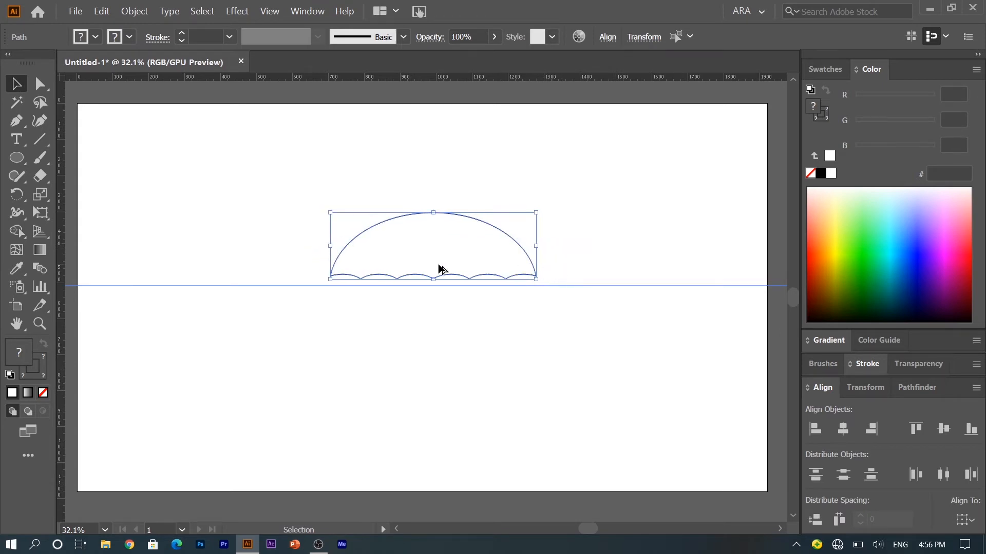
pyautogui.moveTo(433, 213); pyautogui.dragTo(432, 201)
pyautogui.click(535, 354)
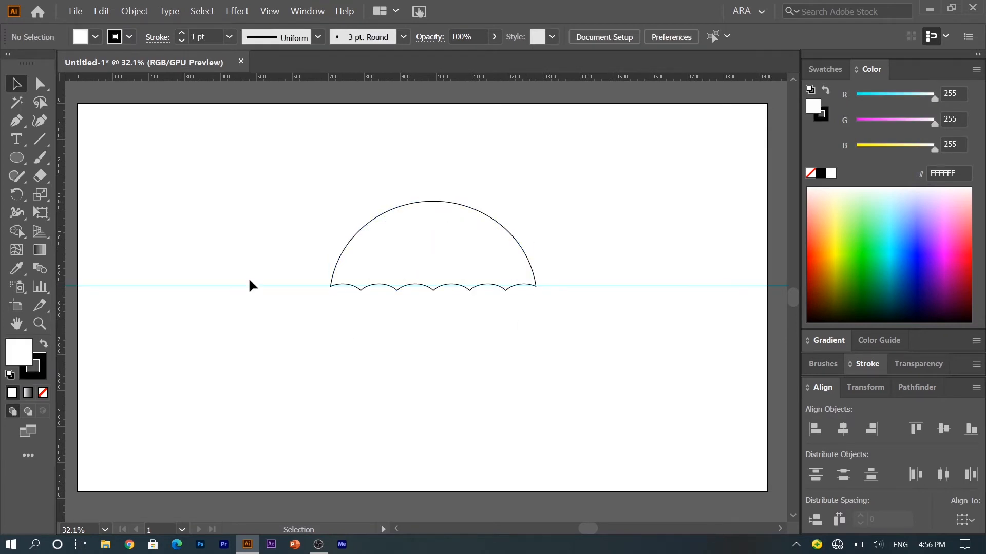
# - Draw a tall, narrow rounded rectangle from just above the canopy's peak to well below its scalloped edge
pyautogui.click(23, 158)
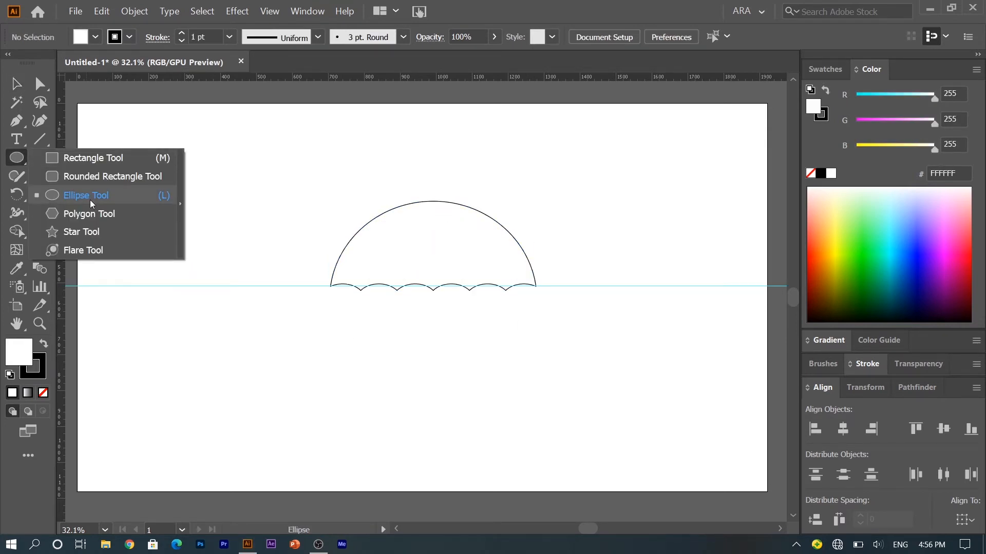
pyautogui.click(93, 177)
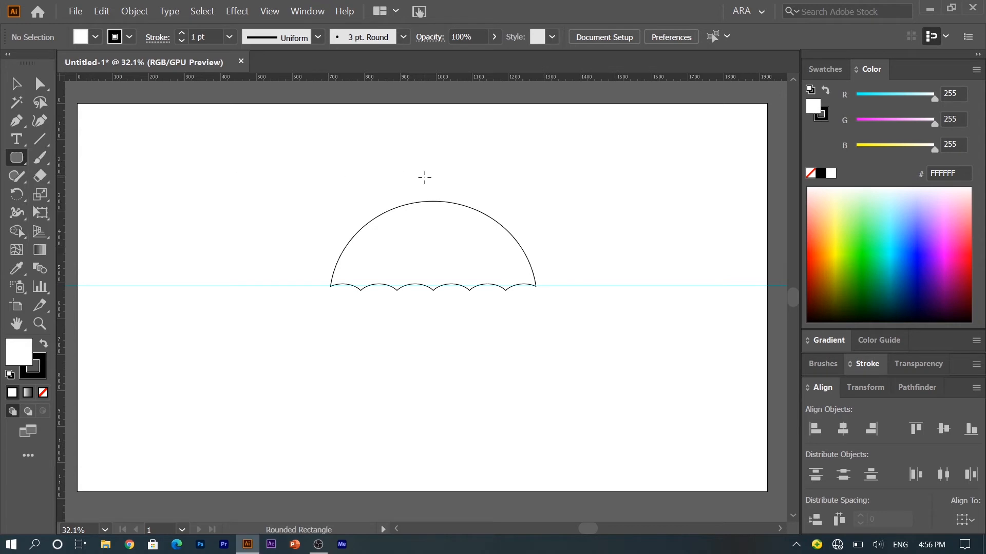
pyautogui.moveTo(425, 197); pyautogui.dragTo(452, 376)
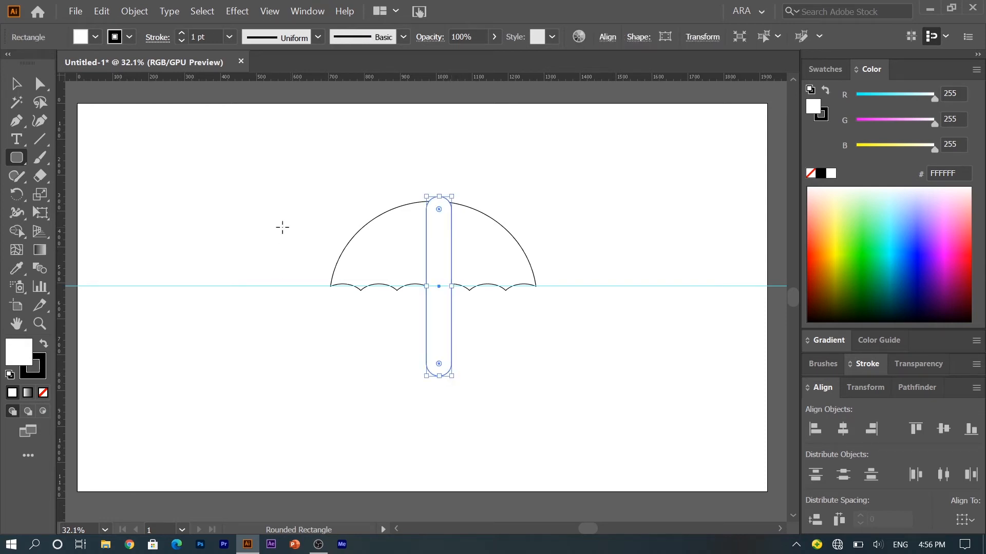
# - Set the rounded rectangle's stroke weight to 25 pt
pyautogui.click(181, 33)
pyautogui.click(182, 34)
pyautogui.click(182, 34)
pyautogui.click(182, 34)
pyautogui.click(181, 33)
pyautogui.click(181, 34)
pyautogui.click(182, 34)
pyautogui.click(182, 34)
pyautogui.click(182, 33)
pyautogui.click(182, 34)
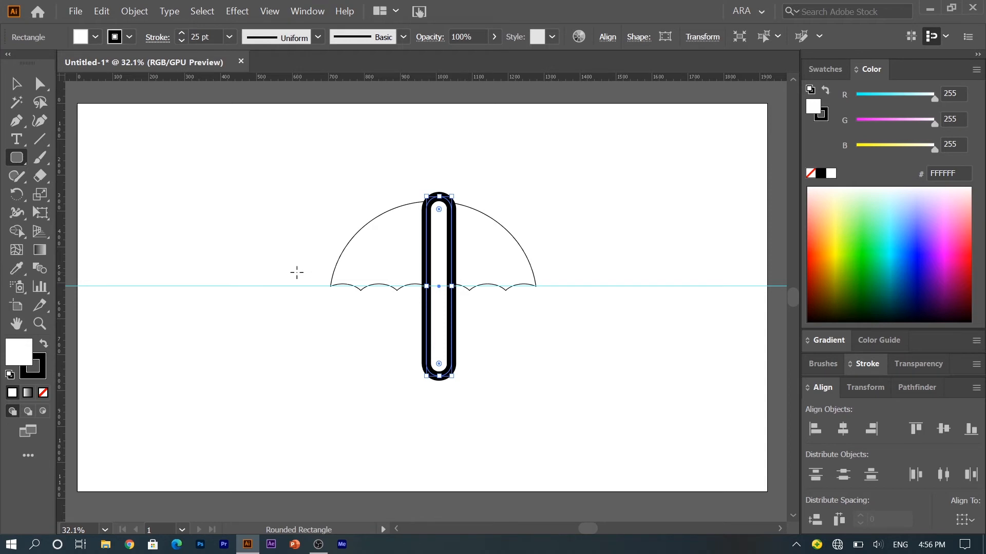
# - Set the rounded rectangle's fill to None
pyautogui.press('v')
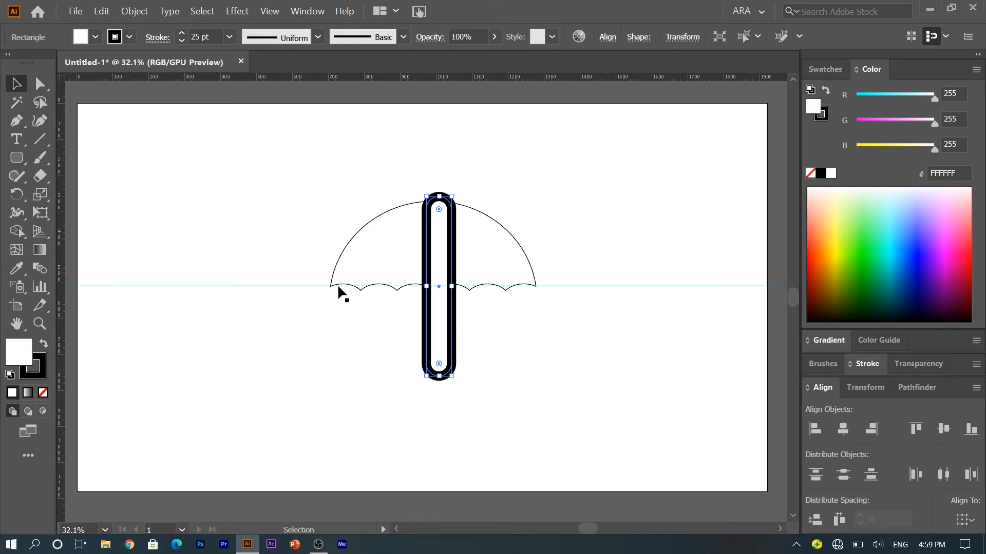
pyautogui.click(95, 37)
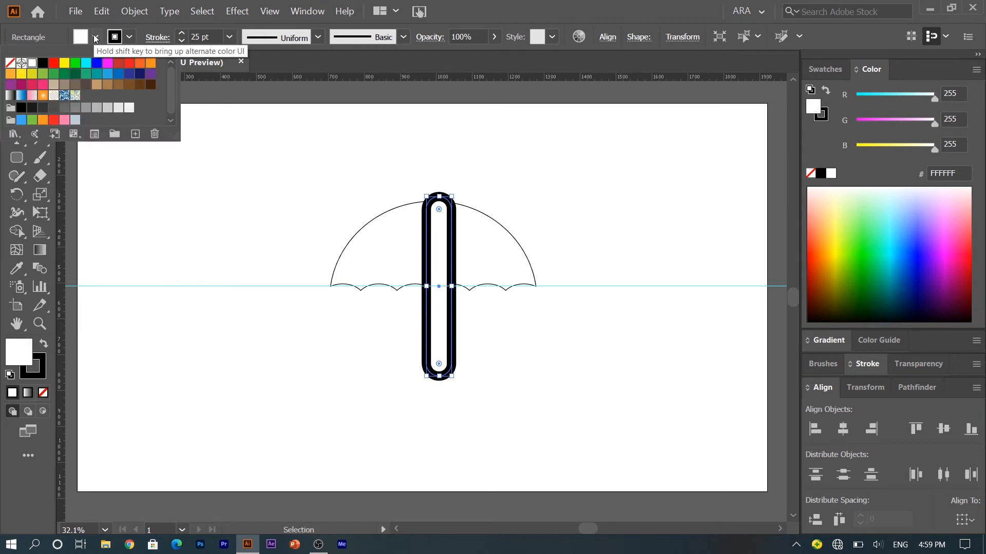
pyautogui.click(9, 63)
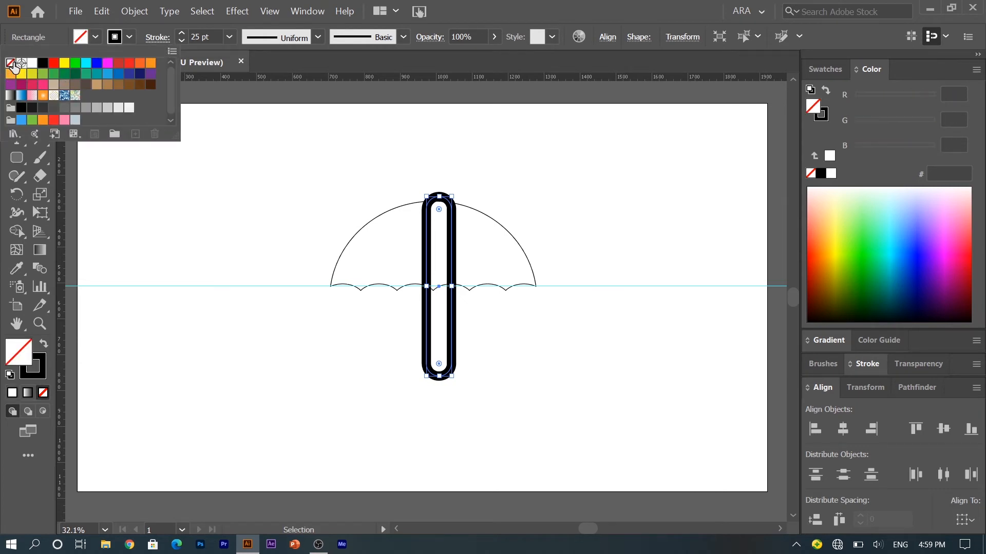
pyautogui.click(276, 260)
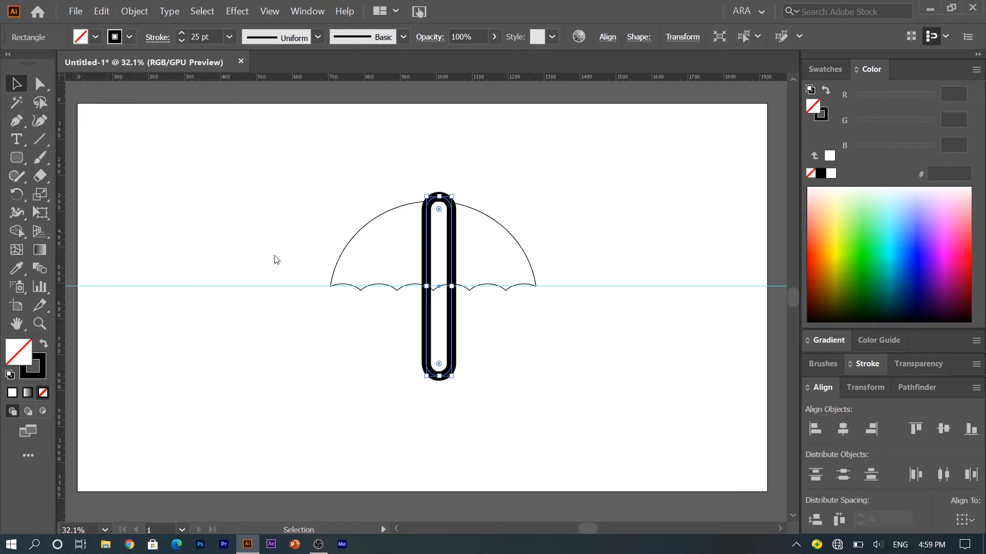
# - Expand the rounded rectangle so its stroke becomes a filled shape
pyautogui.click(133, 12)
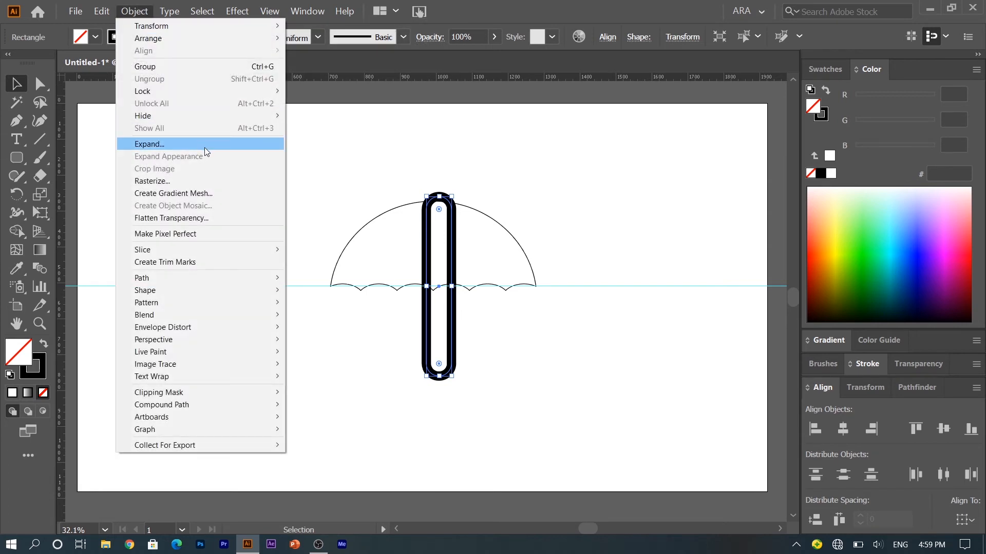
pyautogui.click(150, 145)
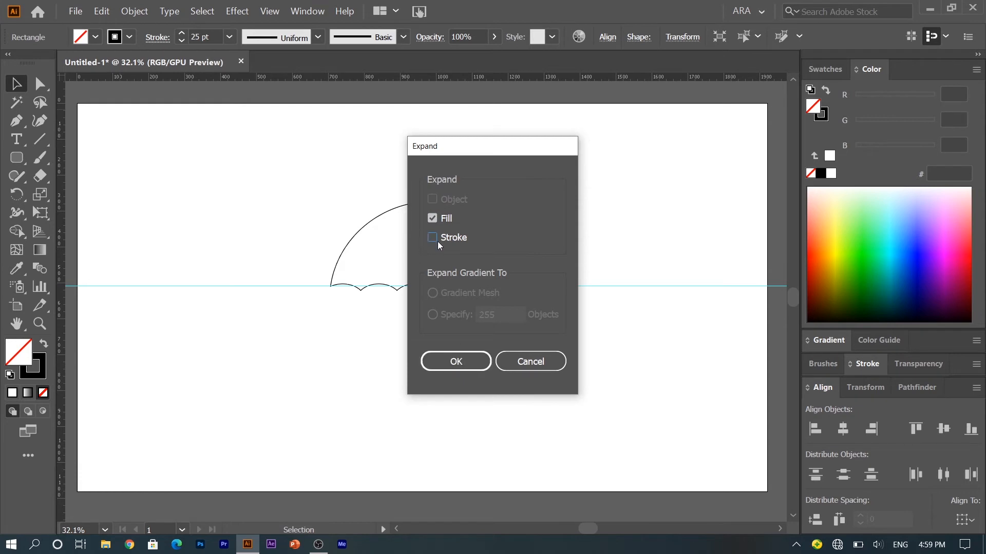
pyautogui.click(454, 361)
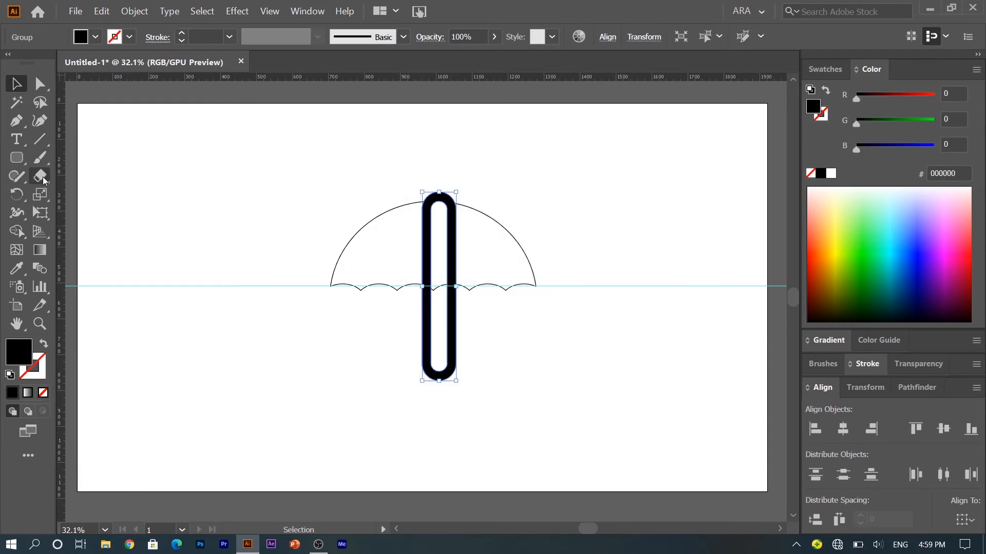
# - Erase the rounded rectangle's left side and top arc to leave a J-shaped shaft, and enlarge it until its top rises above the canopy
pyautogui.hotkey('shift', 'e')
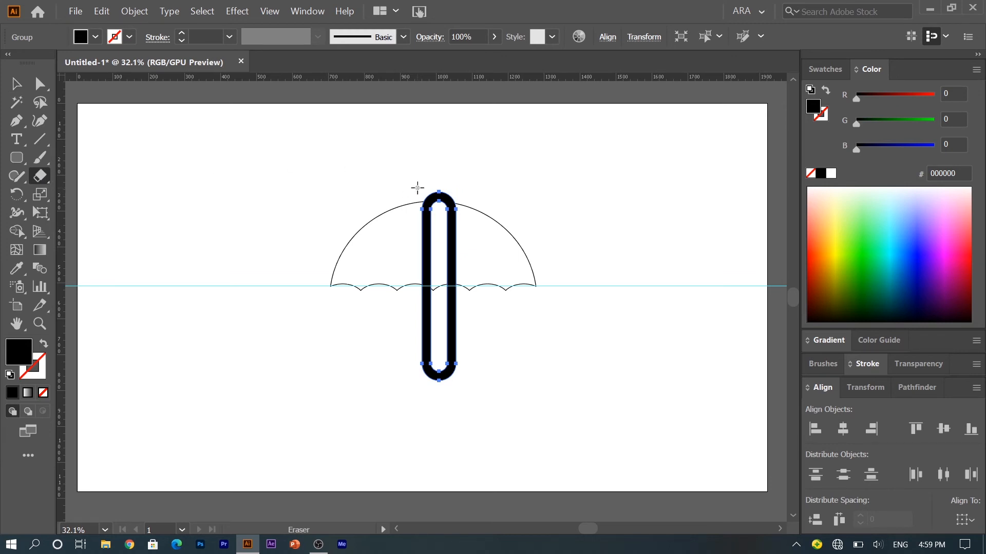
pyautogui.moveTo(418, 188)
pyautogui.mouseDown()
pyautogui.moveTo(444, 215)
pyautogui.moveTo(452, 203)
pyautogui.moveTo(462, 212)
pyautogui.moveTo(443, 363)
pyautogui.mouseUp()
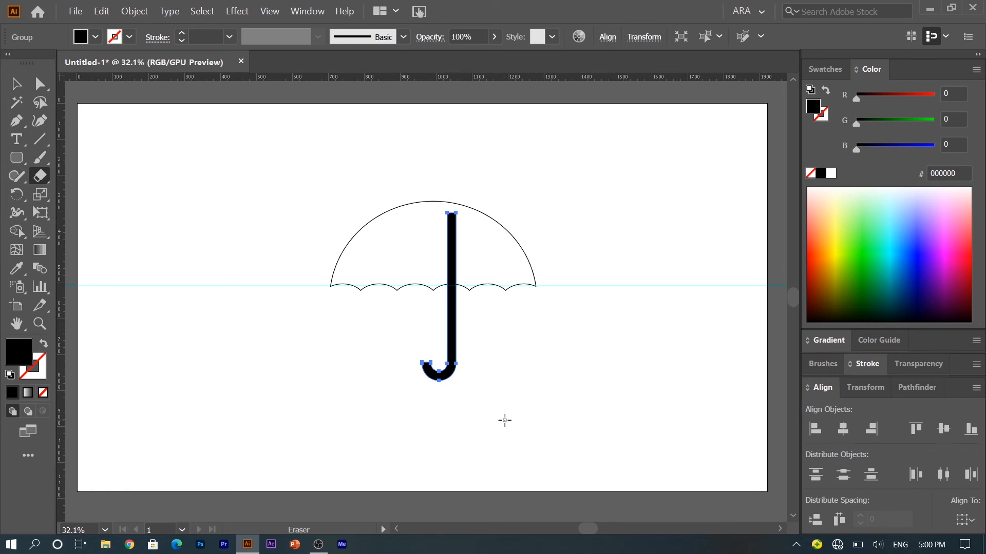
pyautogui.press('v')
pyautogui.moveTo(439, 211); pyautogui.dragTo(434, 190)
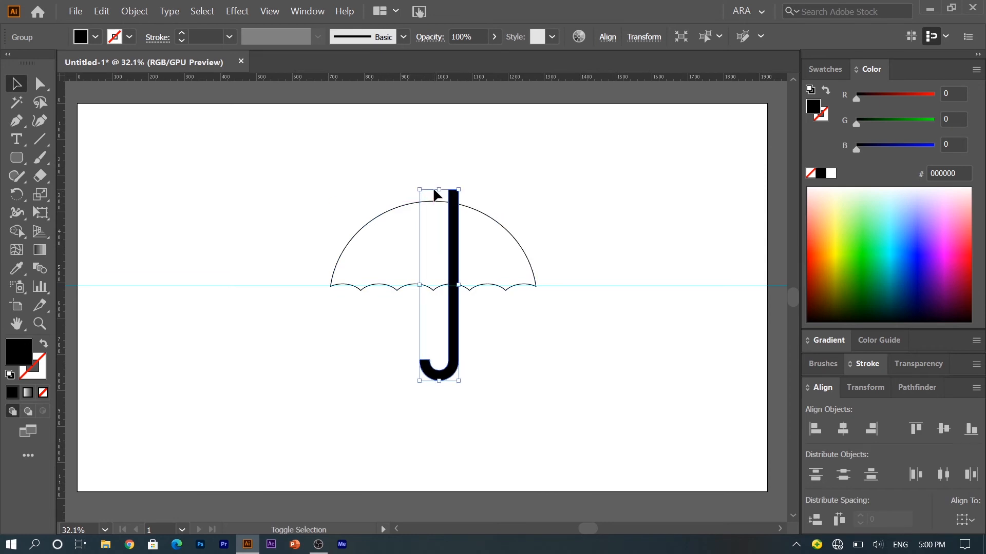
# - Align the canopy and shaft by their horizontal centers, and shift the shaft so its straight part runs through the middle of the canopy
pyautogui.moveTo(454, 345); pyautogui.dragTo(430, 341)
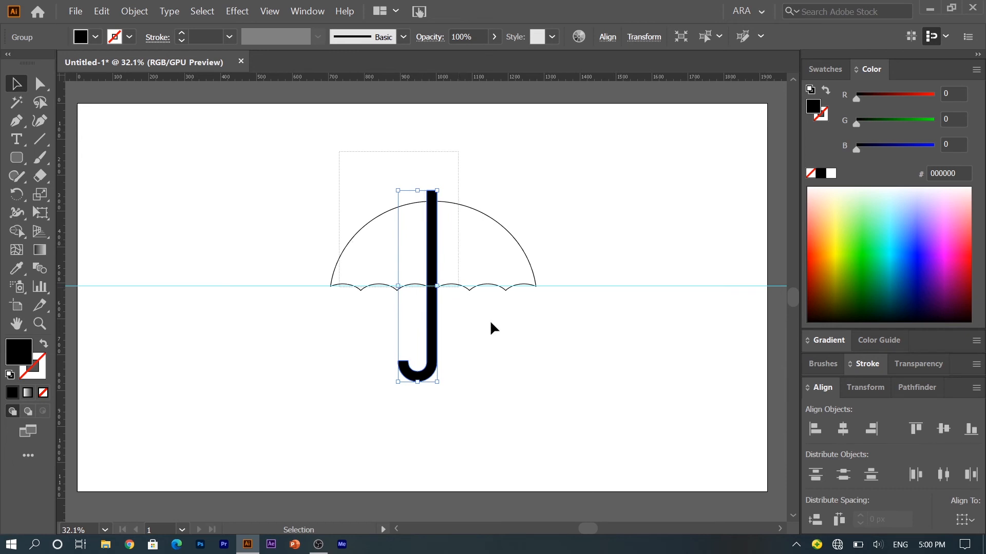
pyautogui.hotkey('ctrl', 'a')
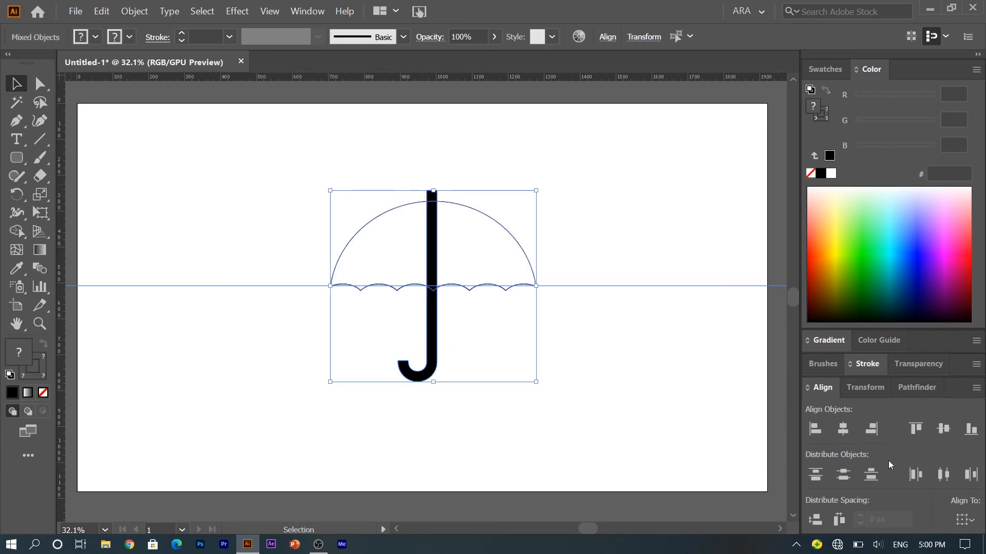
pyautogui.click(843, 429)
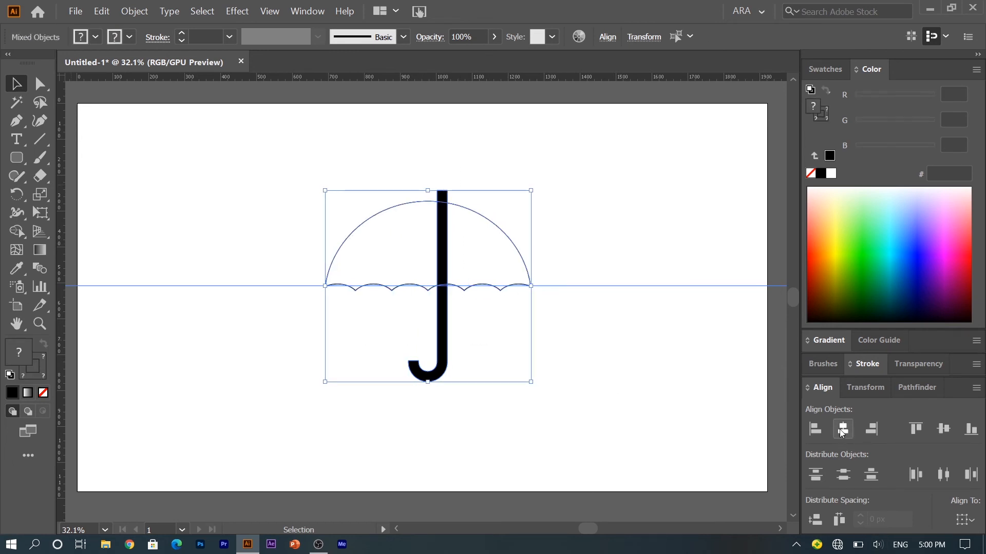
pyautogui.click(718, 473)
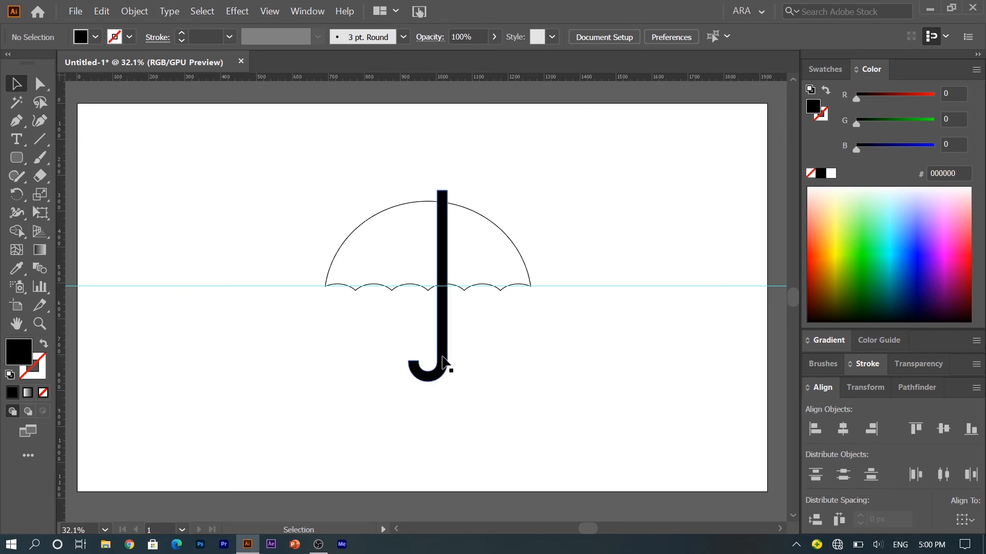
pyautogui.moveTo(443, 361)
pyautogui.mouseDown()
pyautogui.moveTo(423, 374)
pyautogui.moveTo(426, 356)
pyautogui.mouseUp()
pyautogui.click(489, 399)
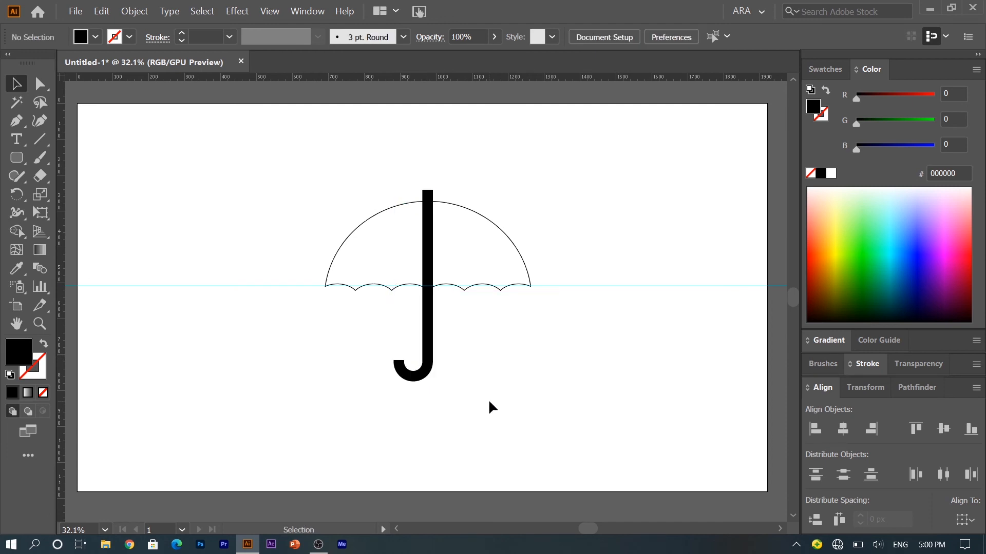
# - Fill the umbrella canopy with the cyan-blue color 00CFE5
pyautogui.click(405, 251)
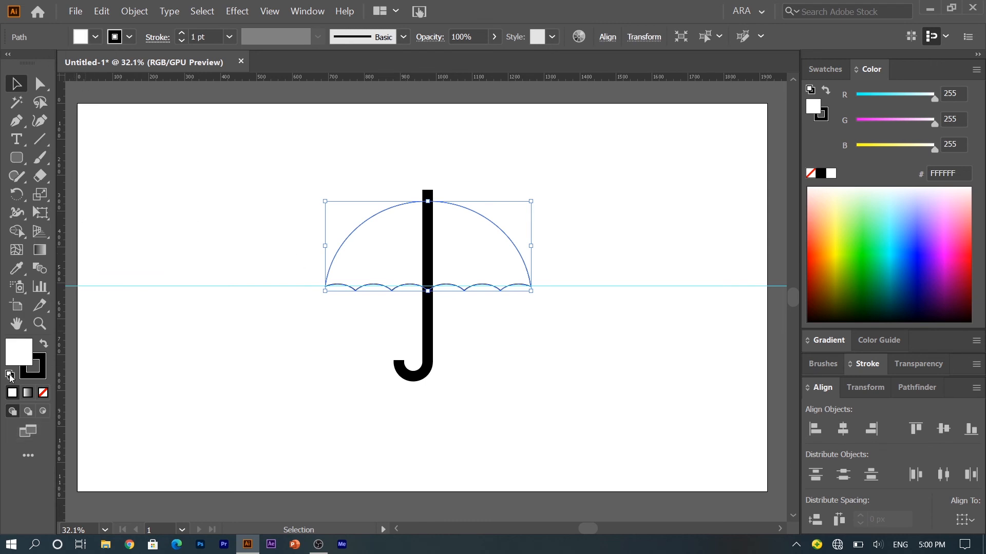
pyautogui.doubleClick(19, 352)
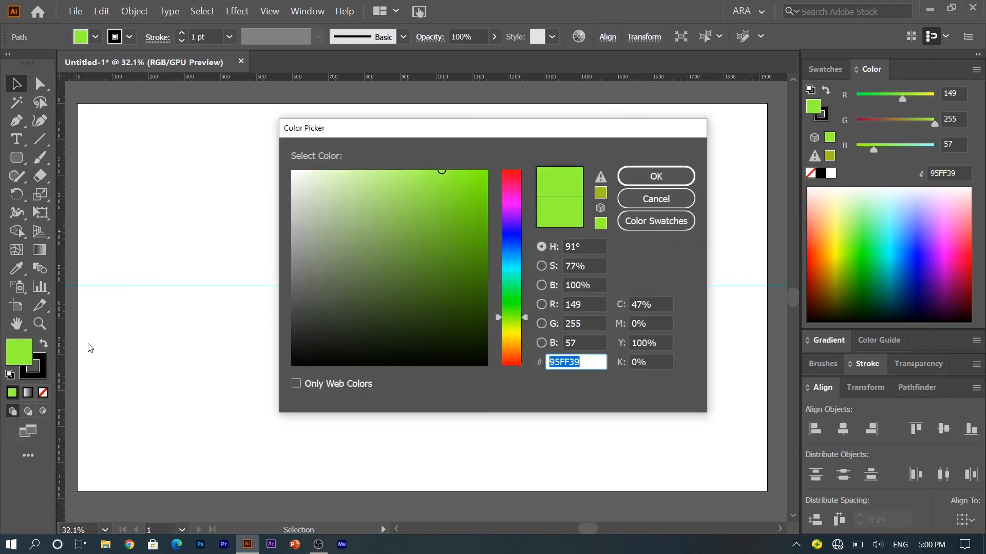
pyautogui.moveTo(509, 268); pyautogui.dragTo(504, 264)
pyautogui.click(465, 216)
pyautogui.moveTo(465, 216)
pyautogui.mouseDown()
pyautogui.moveTo(474, 196)
pyautogui.moveTo(569, 189)
pyautogui.mouseUp()
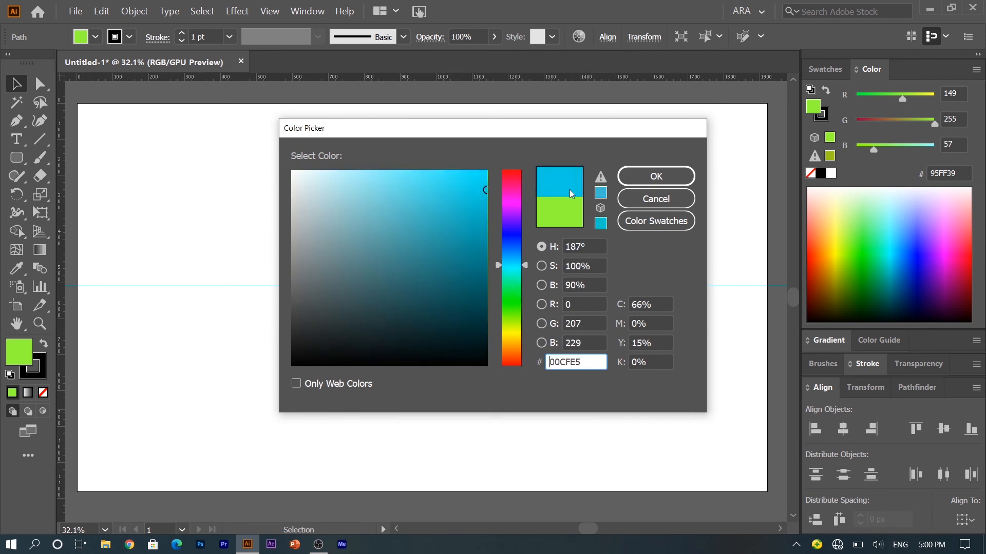
pyautogui.click(656, 176)
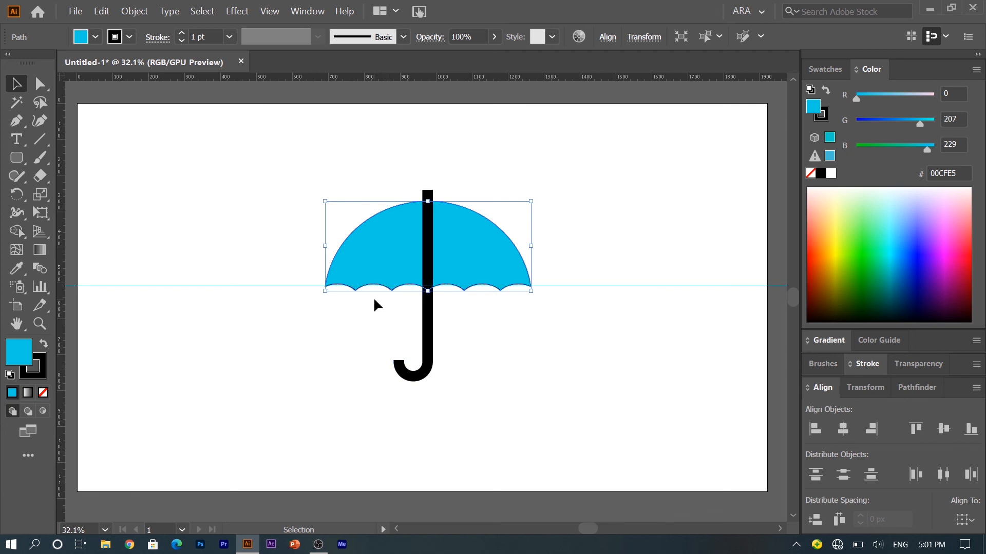
# - Send the J-shaped shaft to the back, behind the canopy
pyautogui.click(429, 347)
pyautogui.rightClick(430, 347)
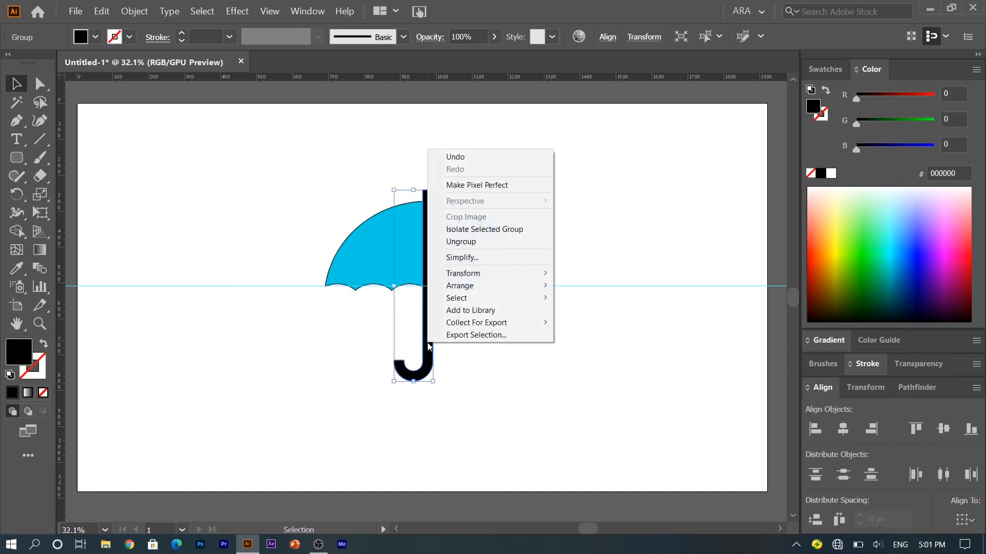
pyautogui.moveTo(503, 285)
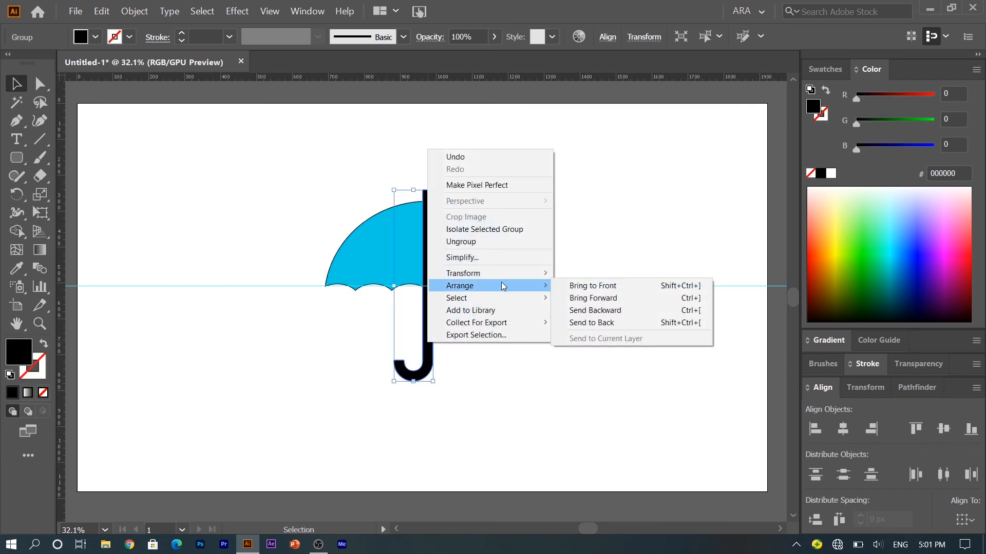
pyautogui.click(591, 322)
pyautogui.click(531, 389)
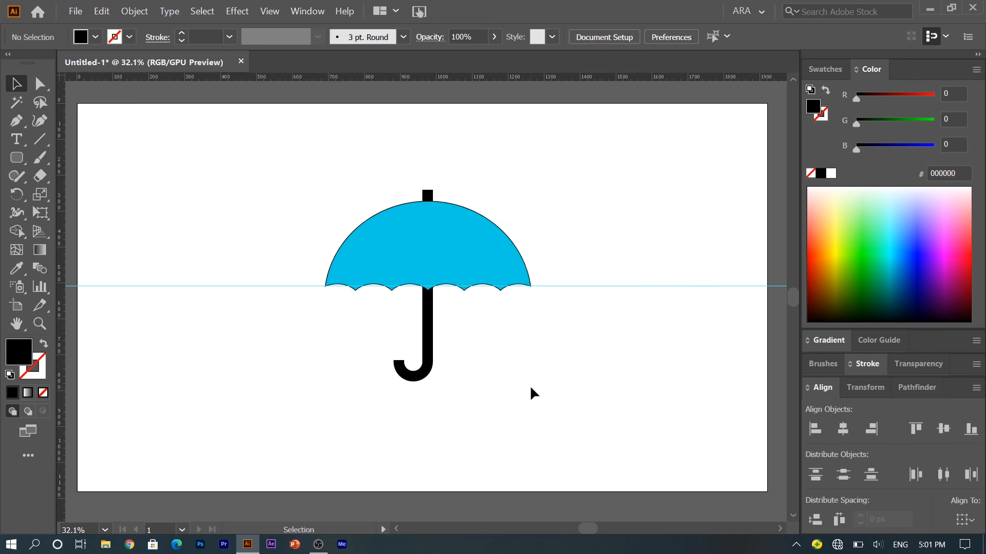
# - Set the canopy's stroke to None and deselect it
pyautogui.click(417, 257)
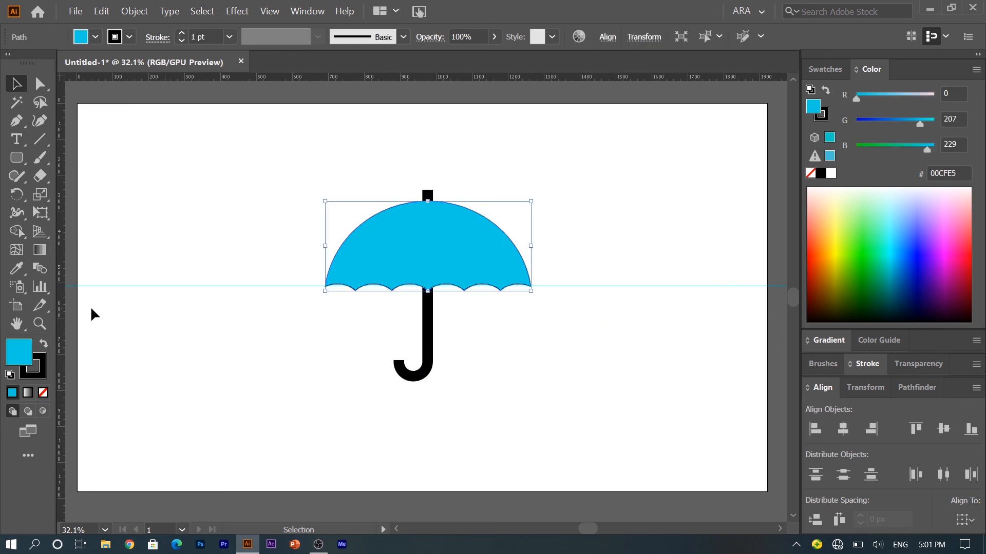
pyautogui.click(45, 367)
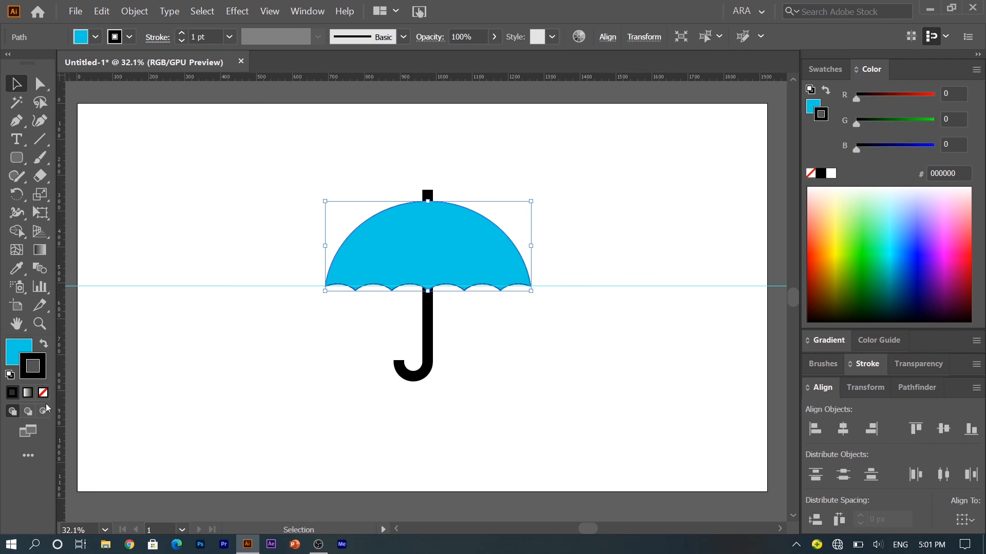
pyautogui.click(44, 394)
pyautogui.click(365, 376)
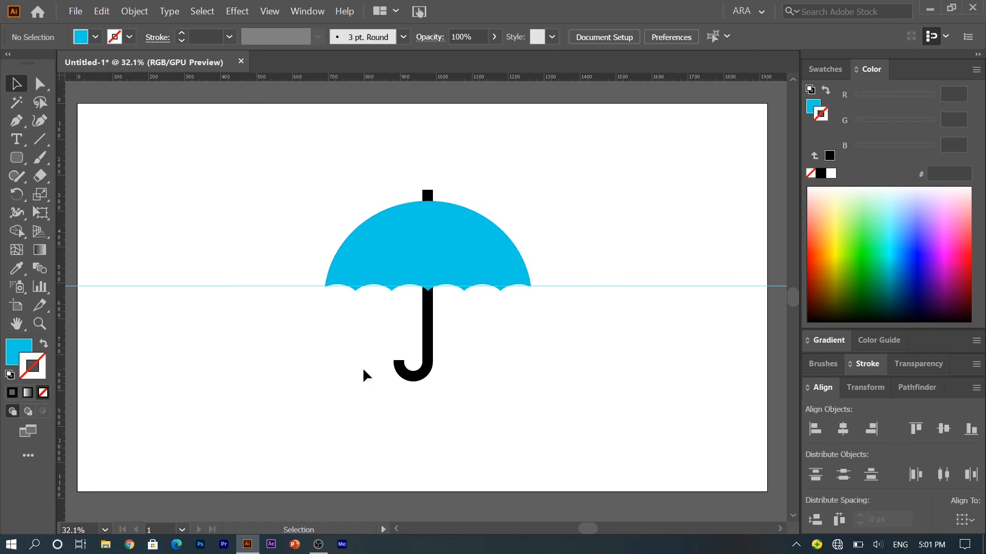